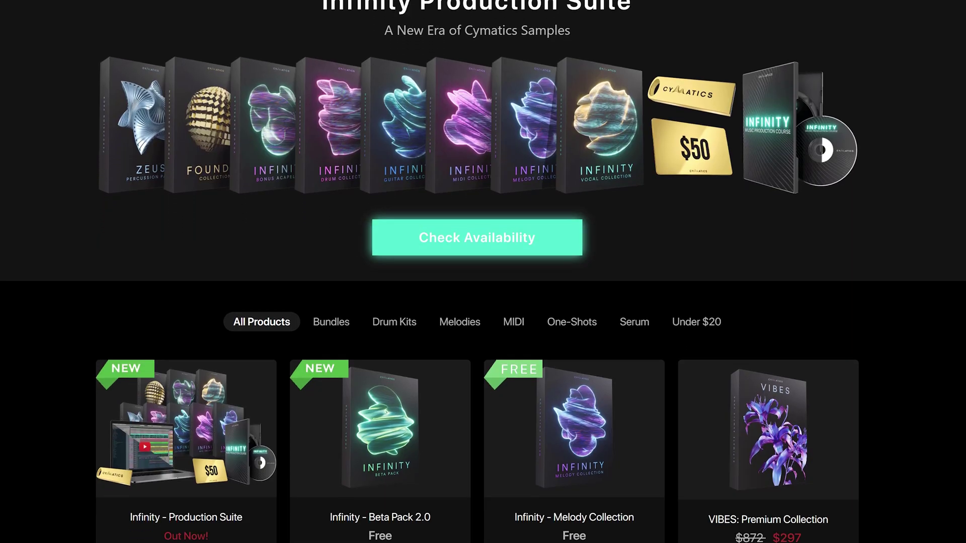
pyautogui.scroll(-3, 483, 272)
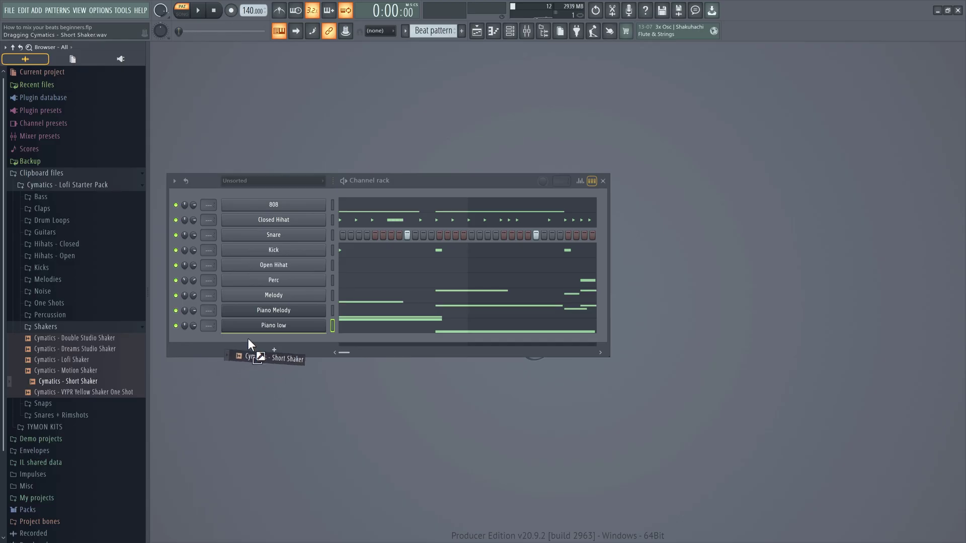
# Scroll the Cymatics sample pack grid and move on to Splice's royalty-free sample library page.
pyautogui.moveTo(248, 340); pyautogui.dragTo(249, 340)
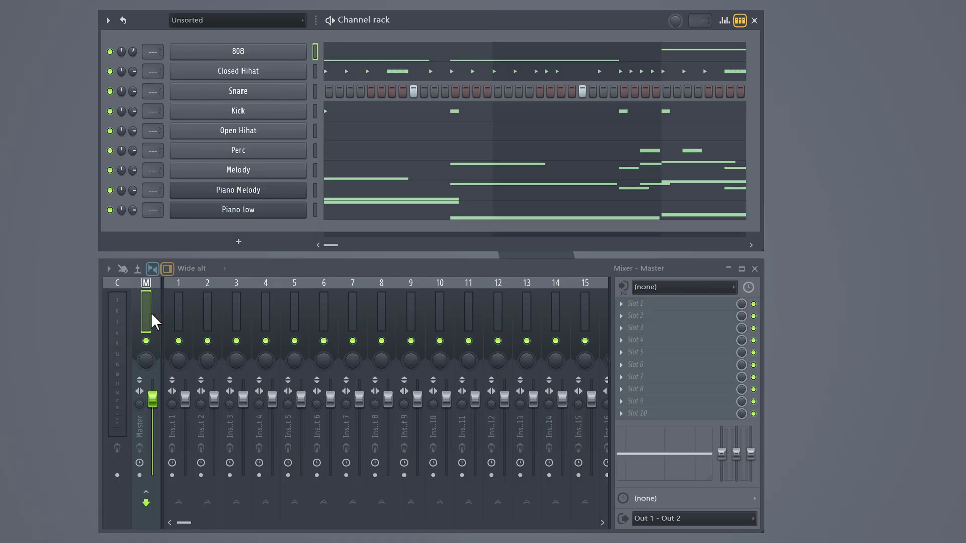
# Load Fruity dB Meter into an empty effect slot on the Master mixer track.
pyautogui.click(151, 312)
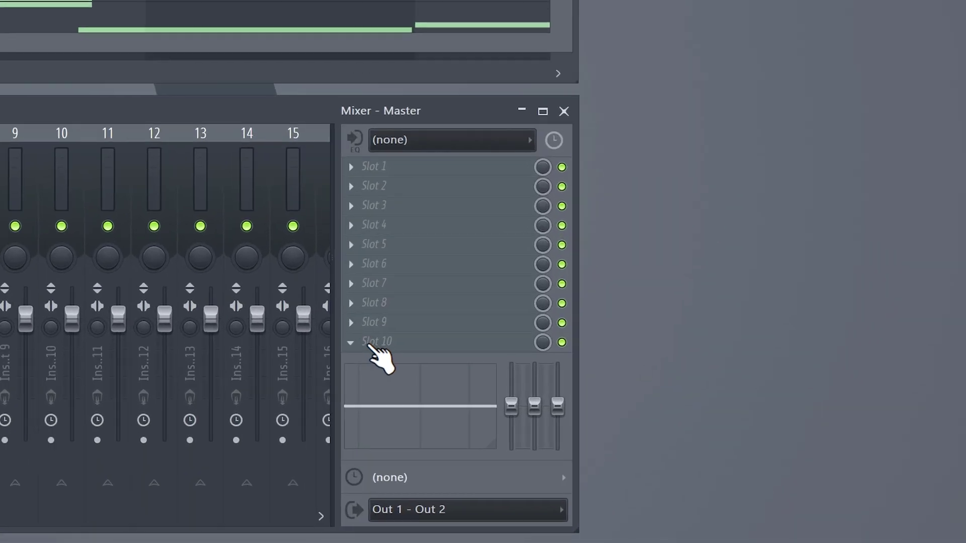
pyautogui.click(636, 413)
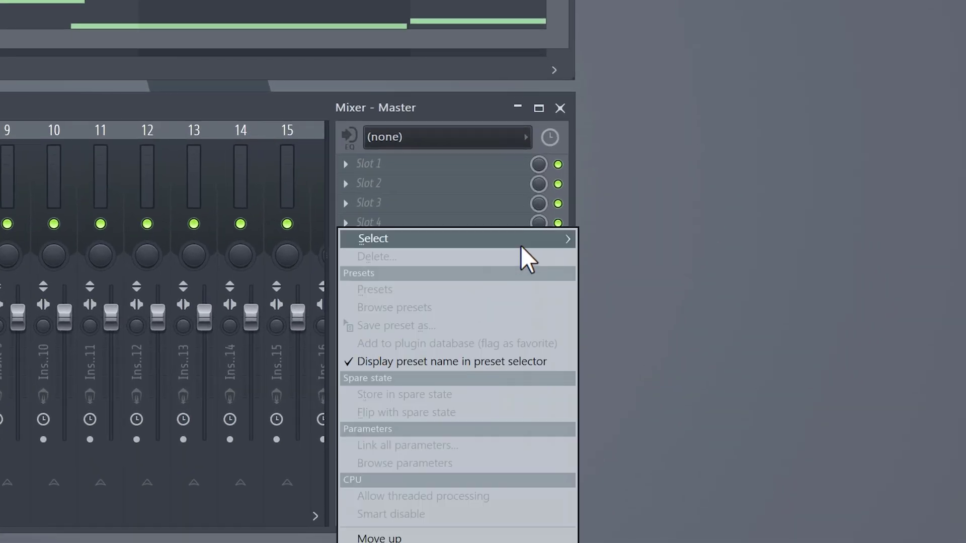
pyautogui.moveTo(732, 366)
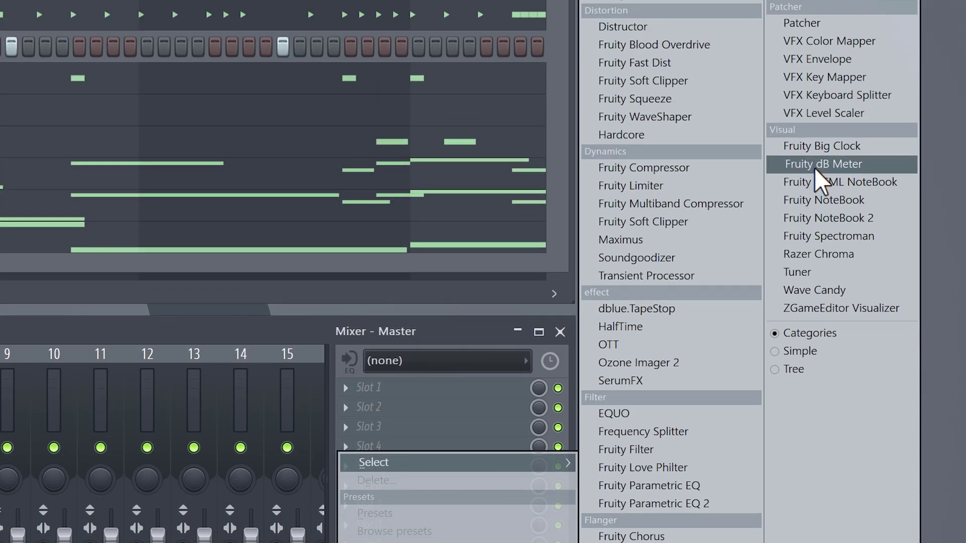
pyautogui.click(822, 52)
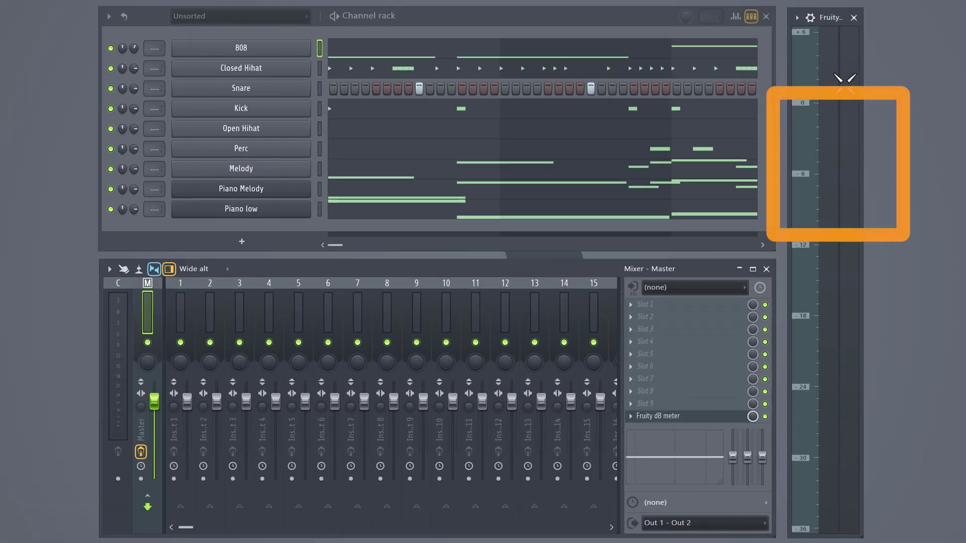
# Play and stop the beat to read channel levels on the dB meter.
pyautogui.press('space')
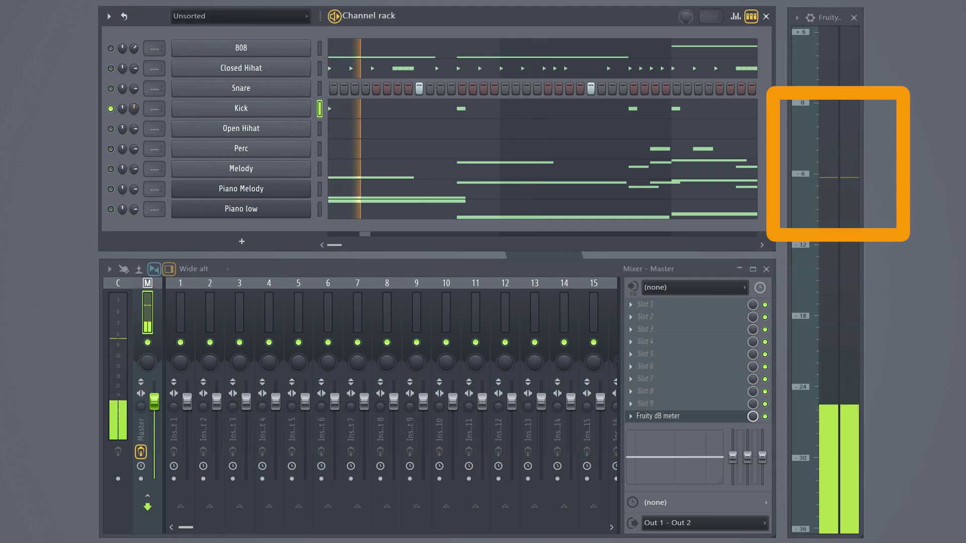
pyautogui.press('space')
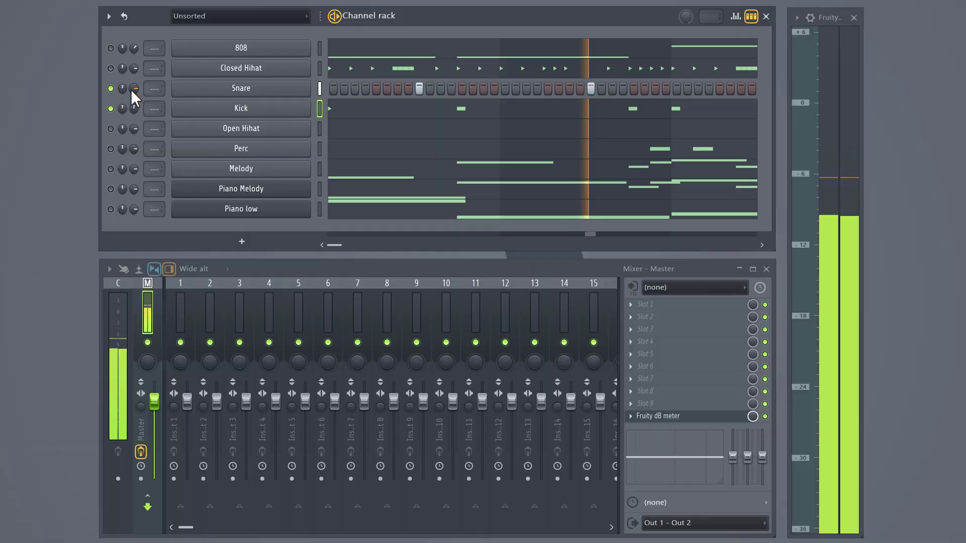
pyautogui.press('space')
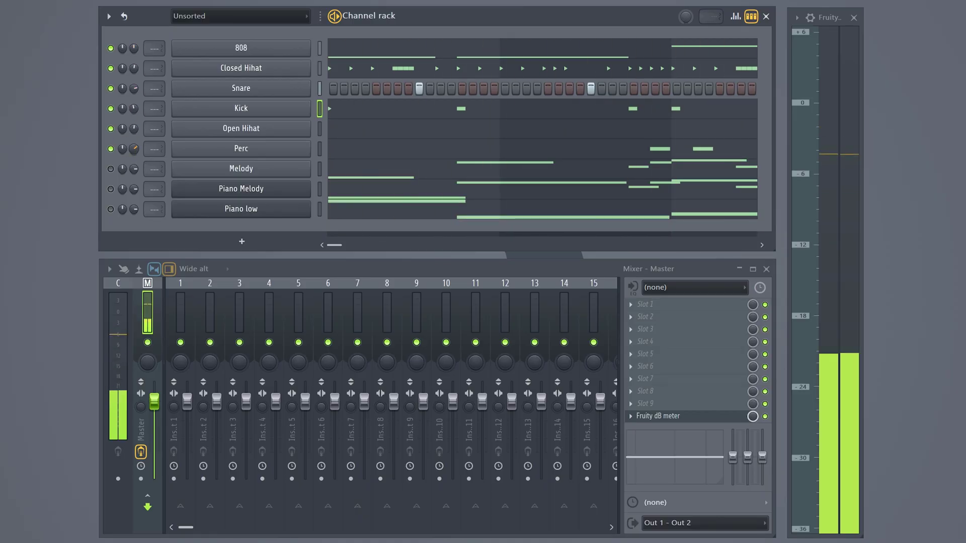
# Unmute the Perc, Melody and Piano Melody channels.
pyautogui.click(110, 149)
pyautogui.click(111, 169)
pyautogui.click(111, 189)
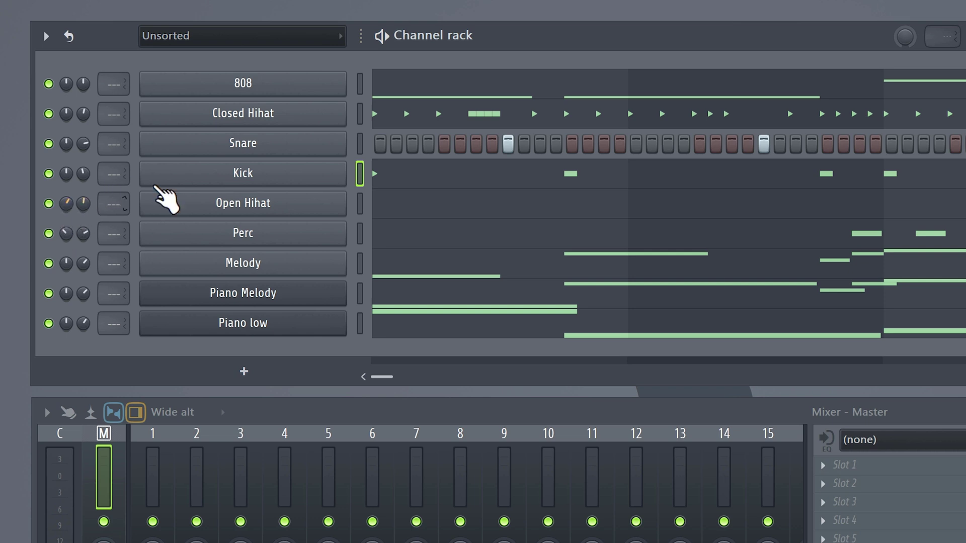
# Show Note pan in the control lane beneath the Closed Hihat notes.
pyautogui.click(397, 121)
pyautogui.click(109, 446)
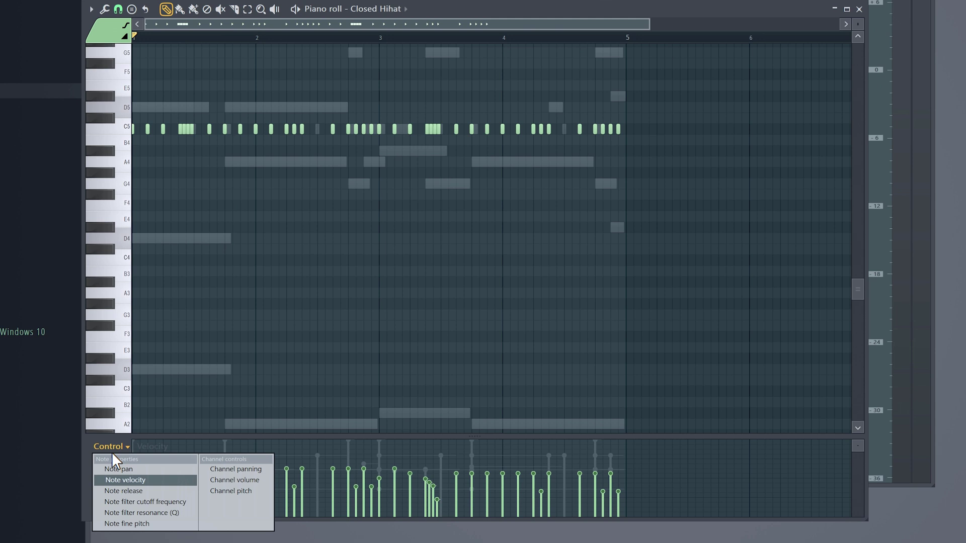
pyautogui.click(138, 467)
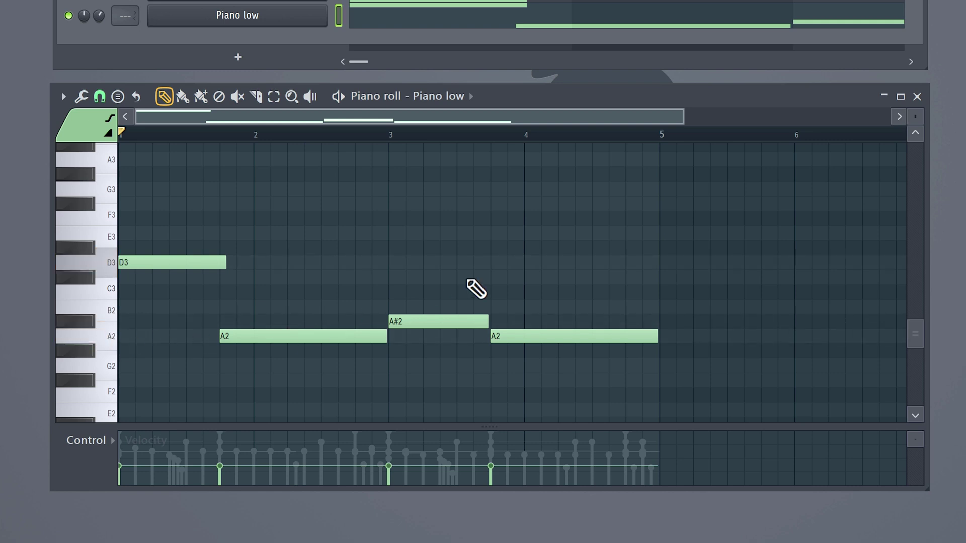
# Route Piano low to insert 1 and rename the insert 'Low Piano' in lime green.
pyautogui.press('F9')
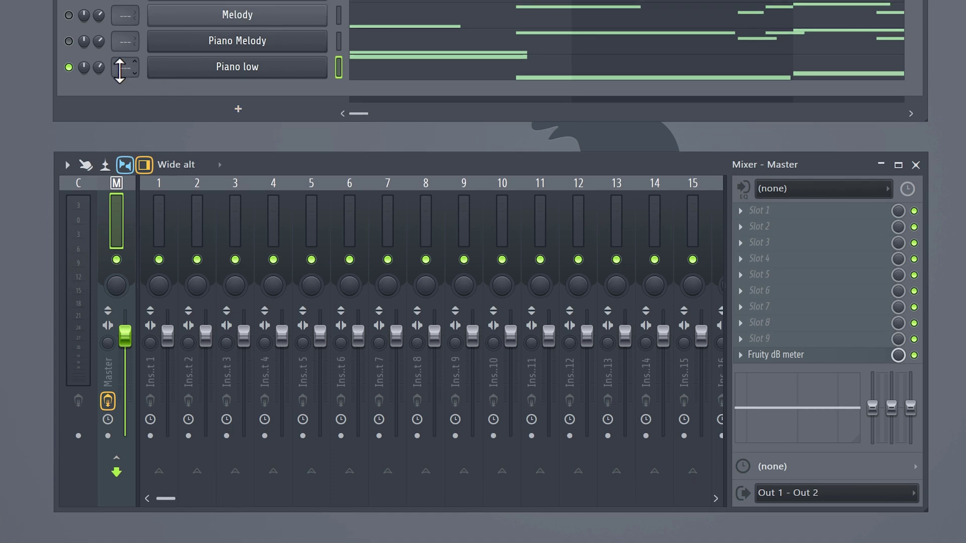
pyautogui.moveTo(119, 70); pyautogui.dragTo(120, 61)
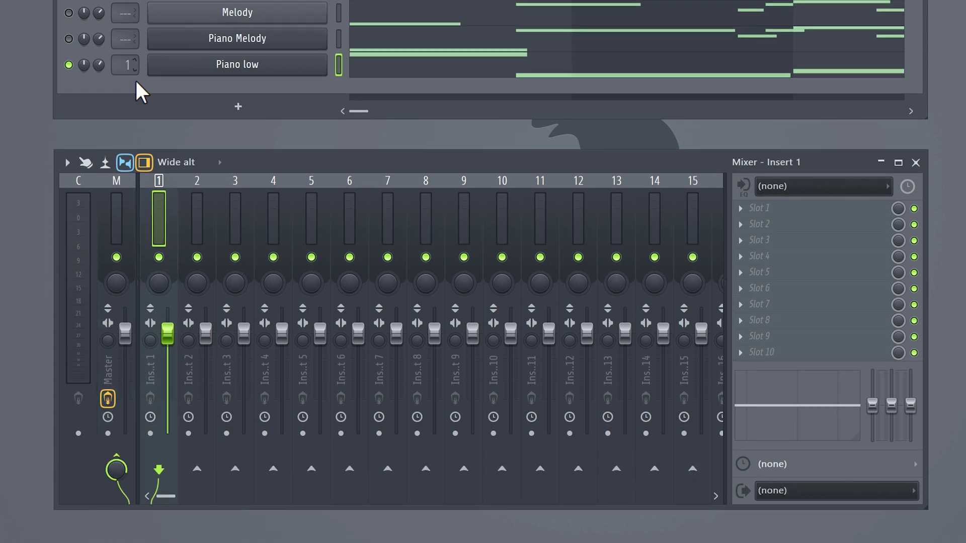
pyautogui.rightClick(155, 214)
pyautogui.click(243, 123)
pyautogui.write('Low Piano')
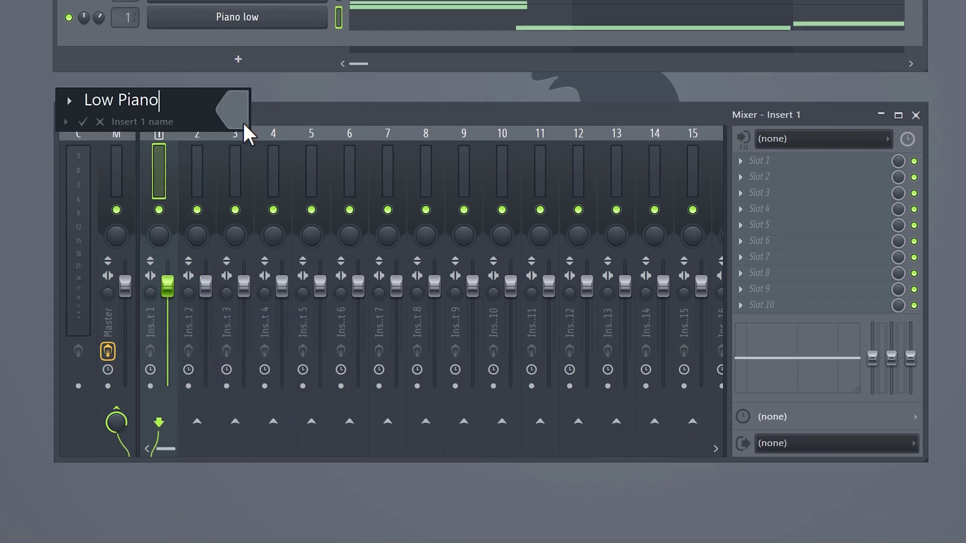
pyautogui.click(539, 528)
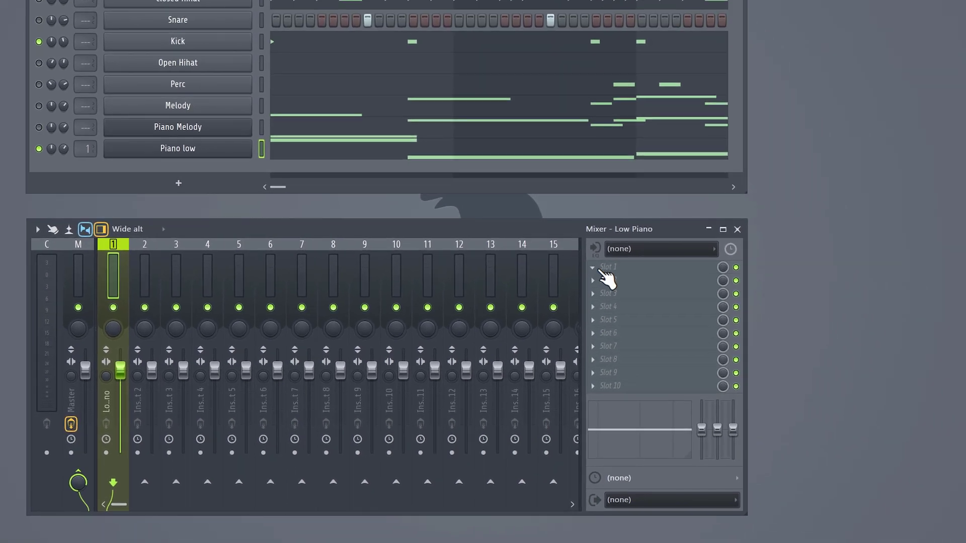
pyautogui.click(752, 160)
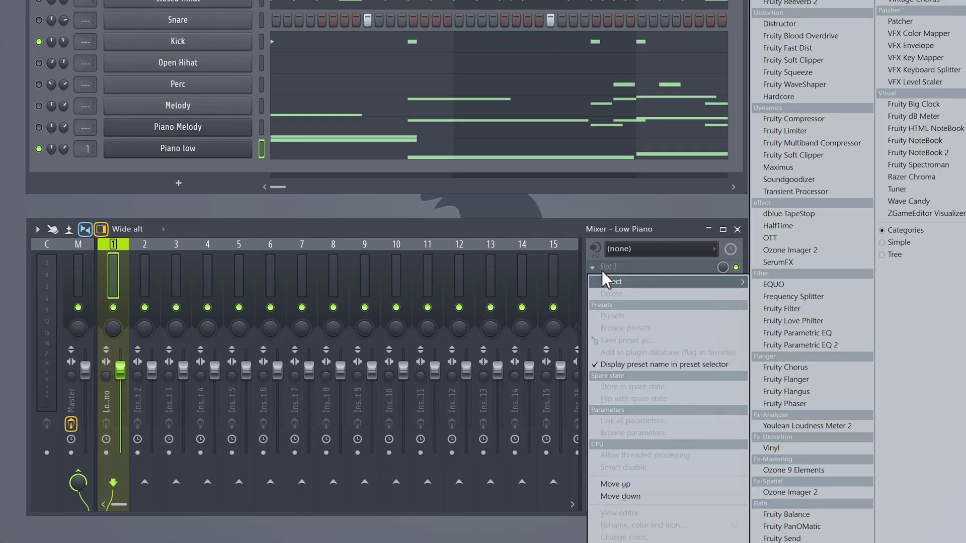
# Add Parametric EQ 2 to Low Piano with a 237 Hz high-pass, and shelf-boost Melody's band 7 highs.
pyautogui.click(798, 345)
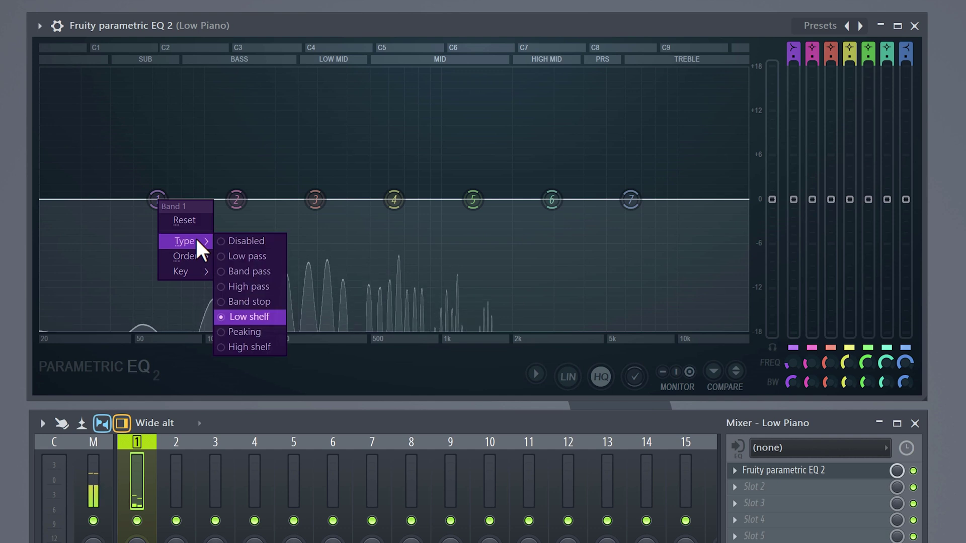
pyautogui.click(252, 286)
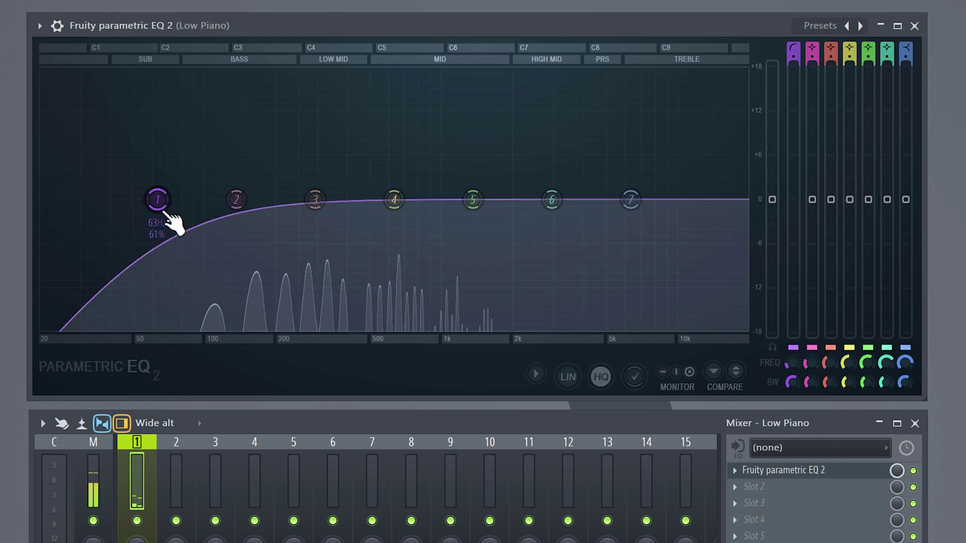
pyautogui.moveTo(163, 205); pyautogui.dragTo(299, 206)
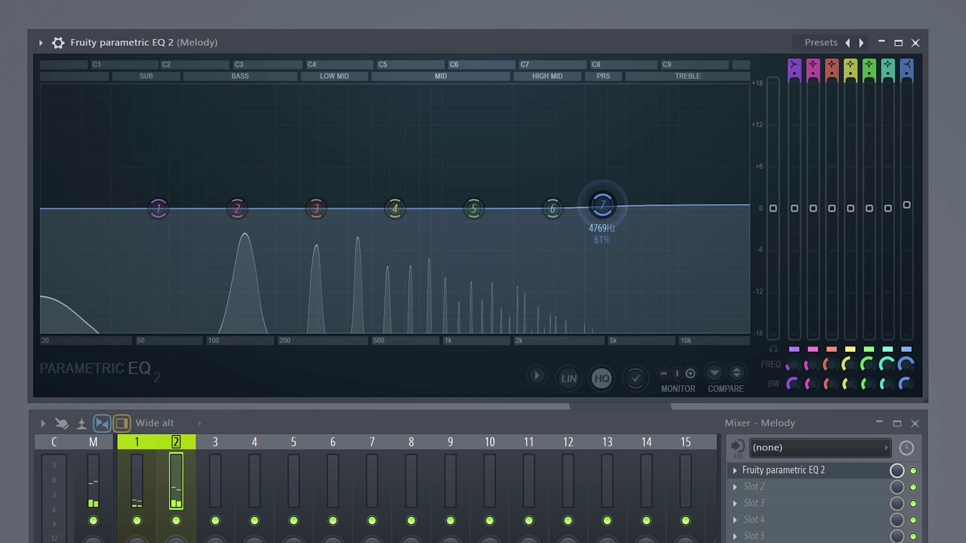
pyautogui.moveTo(602, 204); pyautogui.dragTo(534, 172)
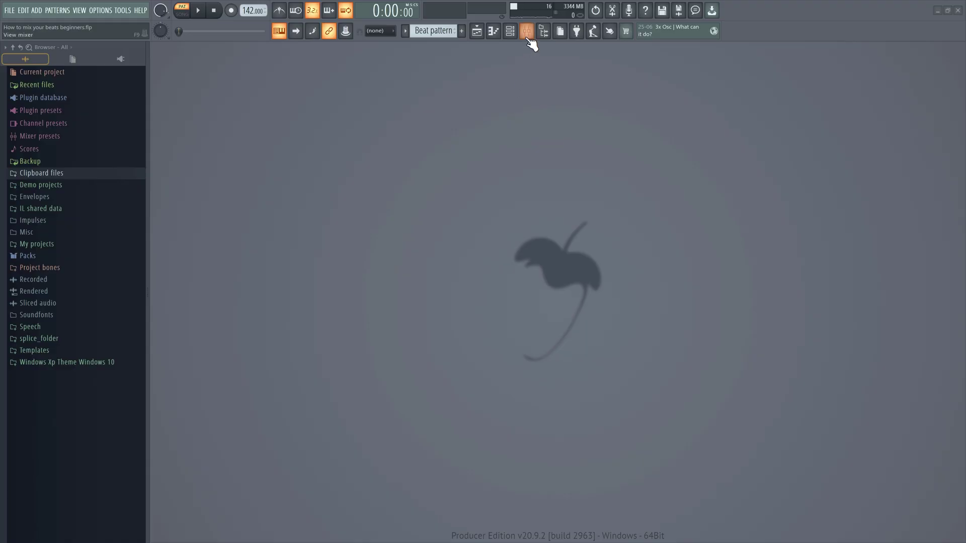
# Rename mixer insert 8 to 'Reverb bus' and colour it black.
pyautogui.click(526, 31)
pyautogui.click(434, 149)
pyautogui.rightClick(436, 156)
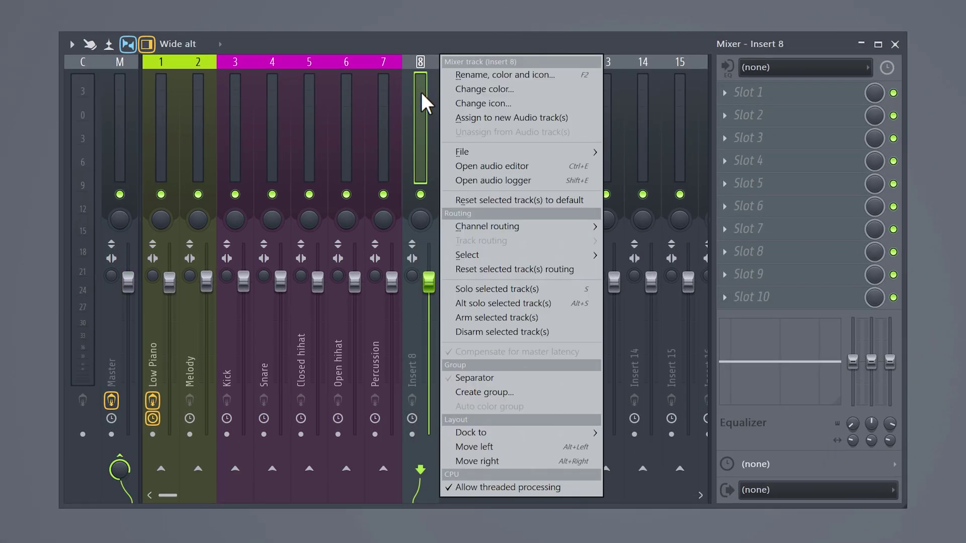
pyautogui.click(467, 75)
pyautogui.write('Reverb bus')
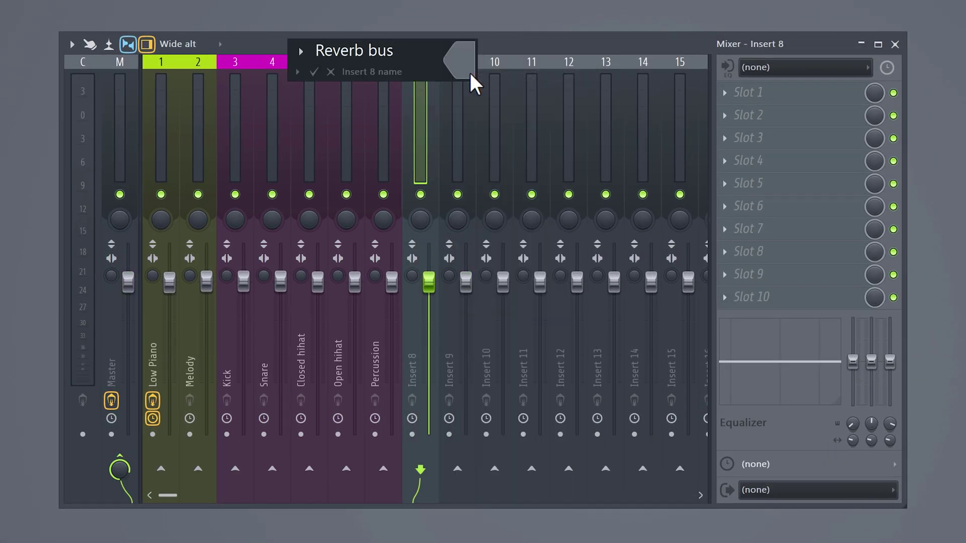
pyautogui.click(469, 71)
pyautogui.moveTo(723, 222); pyautogui.dragTo(729, 371)
pyautogui.click(740, 470)
pyautogui.press('Return')
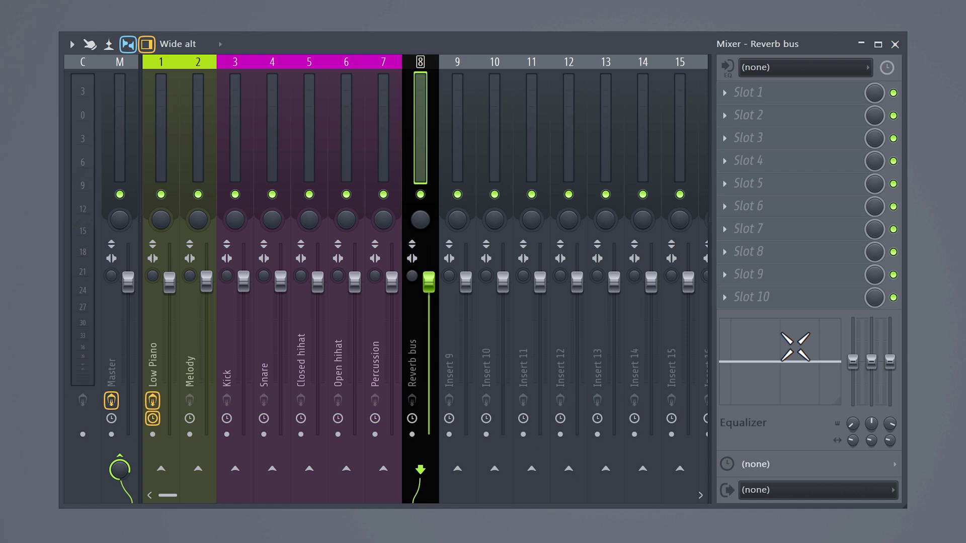
# Load Fruity Reeverb 2 on the Reverb bus and turn it fully wet.
pyautogui.click(755, 96)
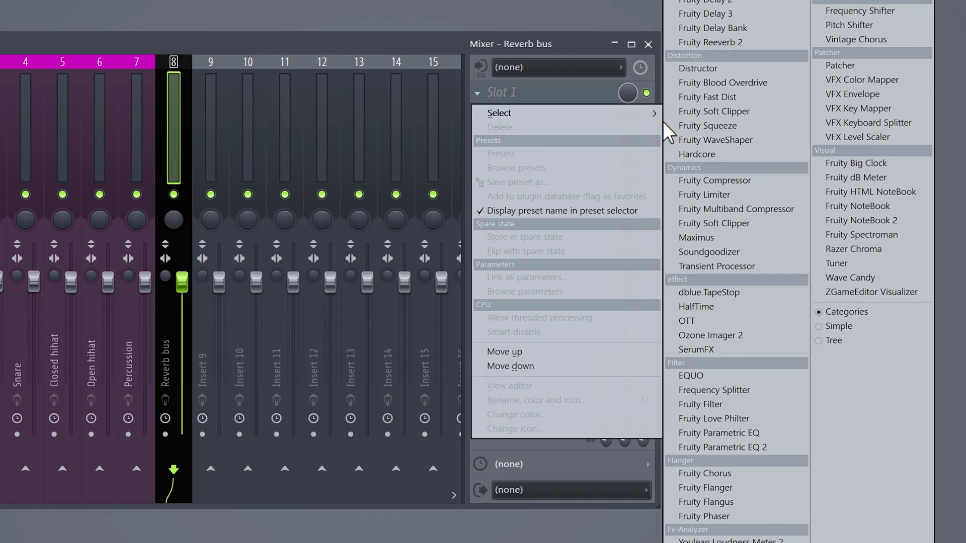
pyautogui.click(739, 44)
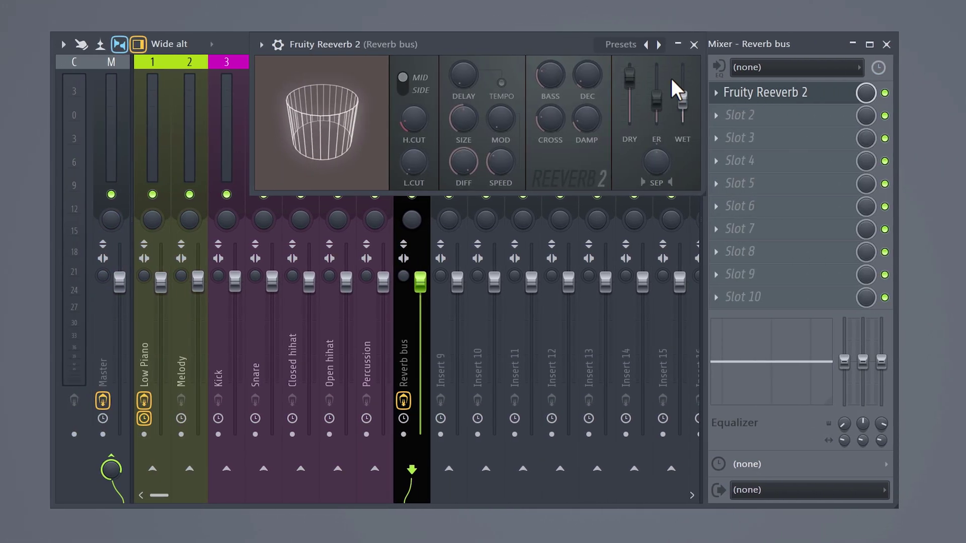
pyautogui.moveTo(687, 113); pyautogui.dragTo(686, 78)
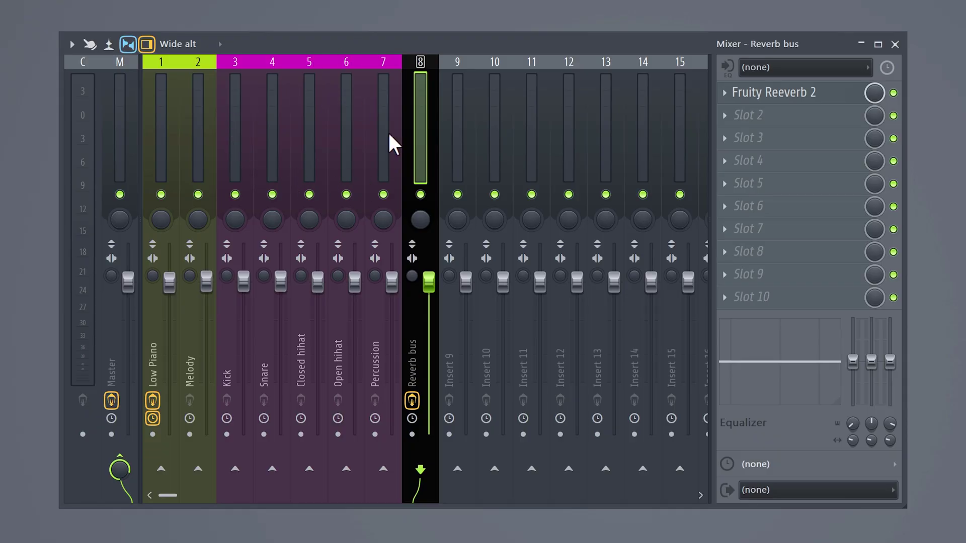
# Select the Snare track and lower its send into the Reverb bus.
pyautogui.click(248, 126)
pyautogui.click(277, 126)
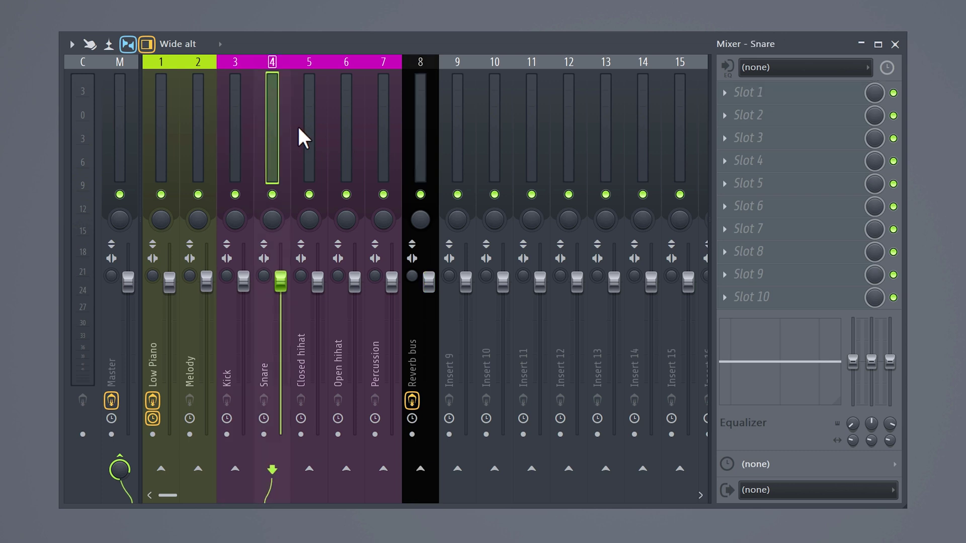
pyautogui.click(272, 124)
pyautogui.moveTo(420, 470); pyautogui.dragTo(421, 488)
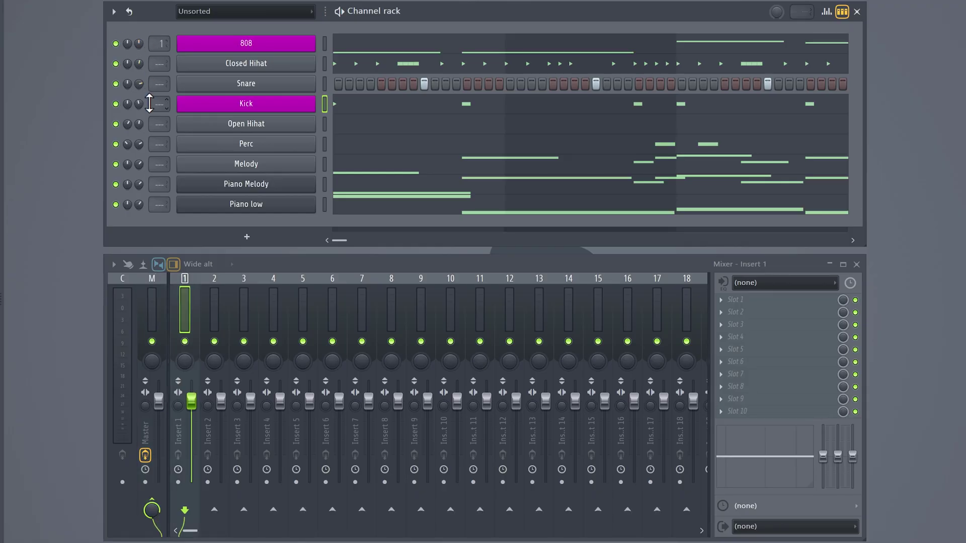
# Rename insert 1 to '808' with a purple colour.
pyautogui.scroll(2, 149, 103)
pyautogui.rightClick(185, 278)
pyautogui.click(221, 286)
pyautogui.write('808')
pyautogui.click(234, 286)
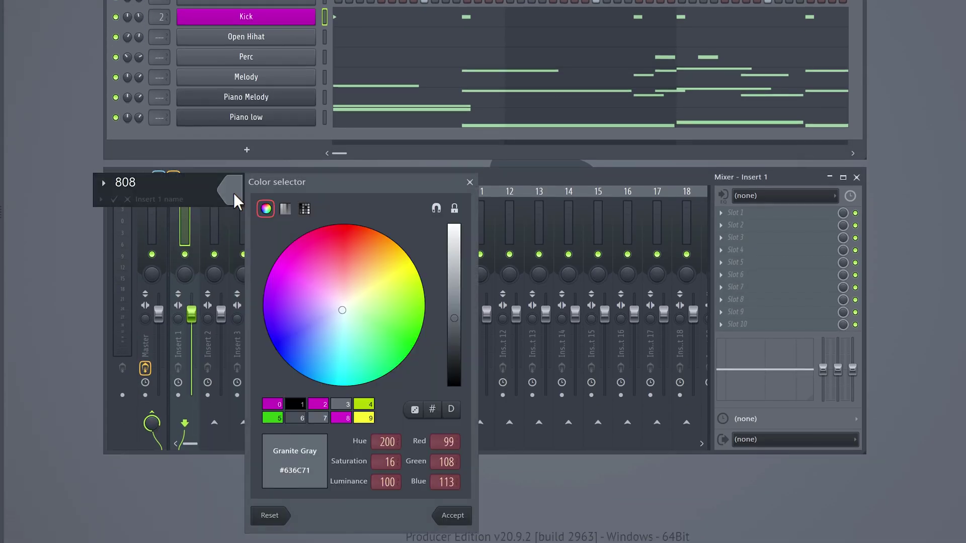
pyautogui.click(274, 402)
# Rename insert 2 to 'kick' with a magenta colour.
pyautogui.click(227, 272)
pyautogui.rightClick(230, 267)
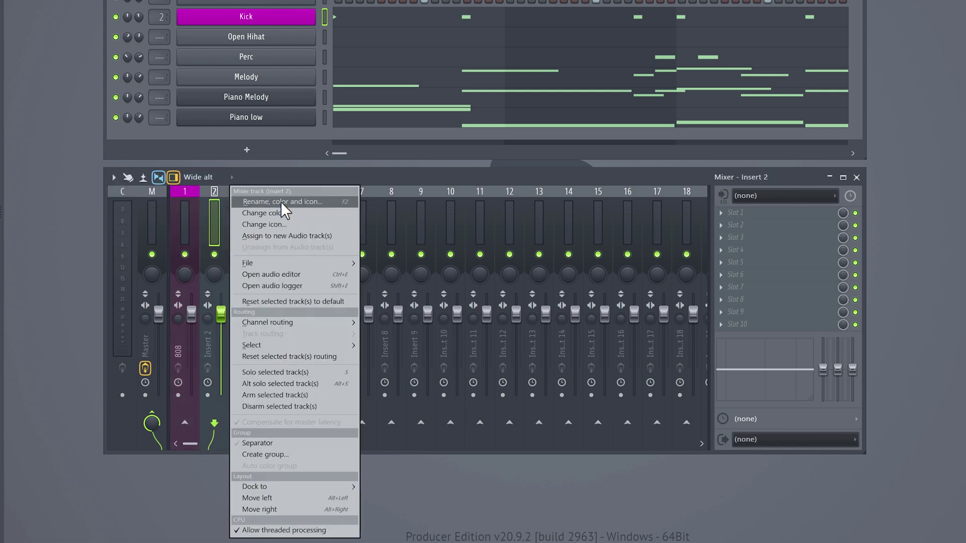
pyautogui.click(281, 202)
pyautogui.write('kick')
pyautogui.click(282, 201)
pyautogui.click(313, 402)
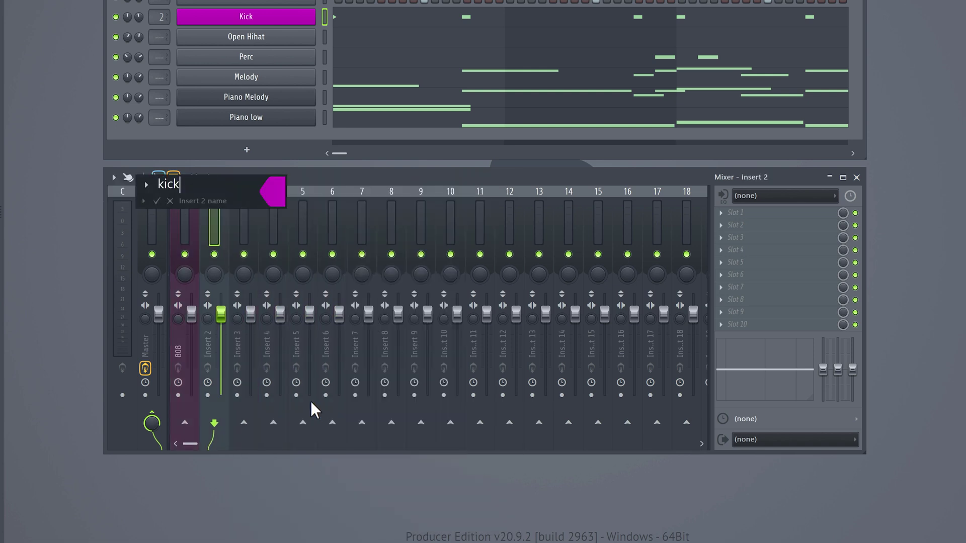
pyautogui.press('Return')
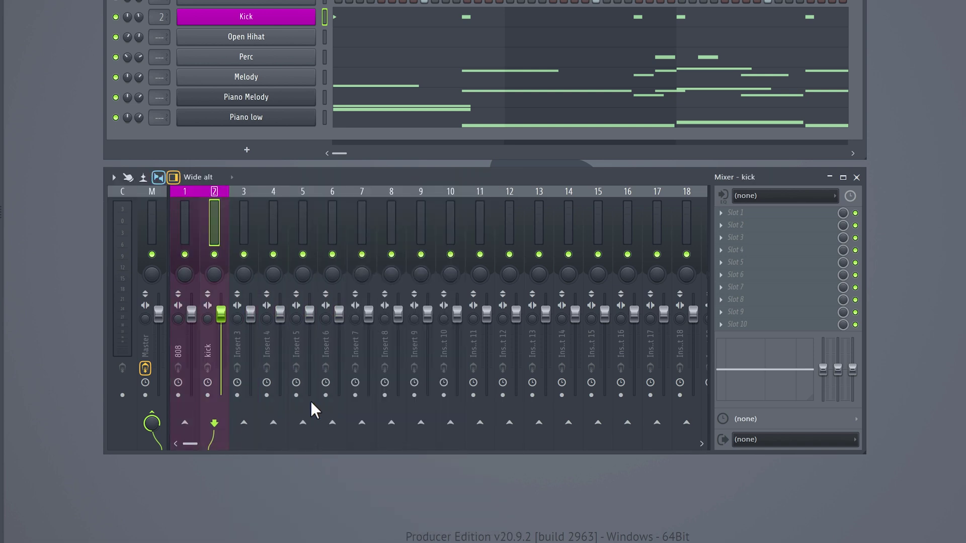
# Sidechain the kick track into the 808 track.
pyautogui.rightClick(194, 430)
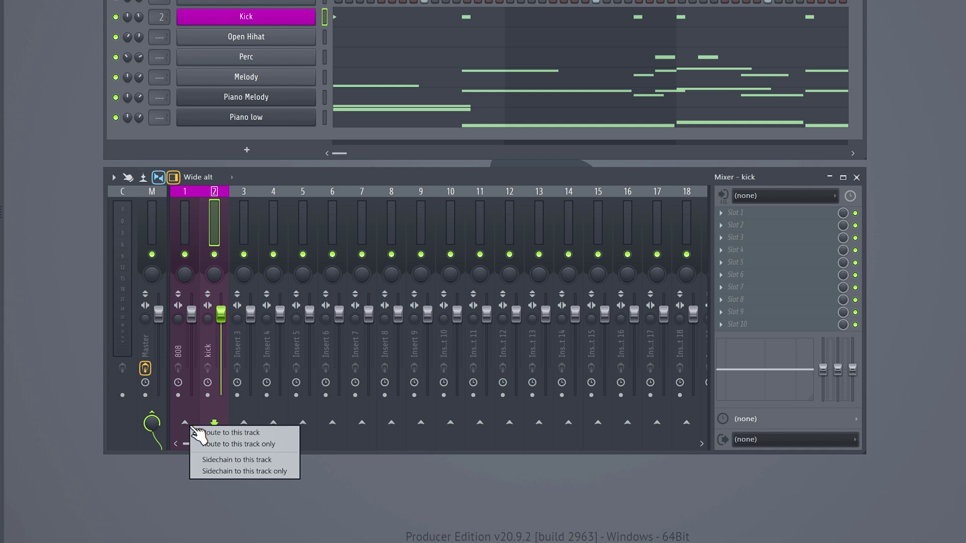
pyautogui.click(216, 459)
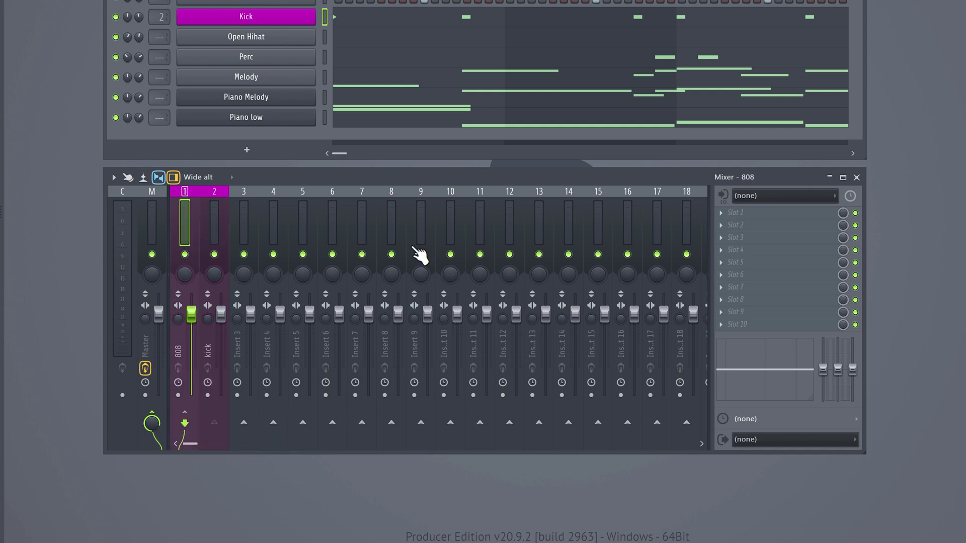
pyautogui.click(730, 214)
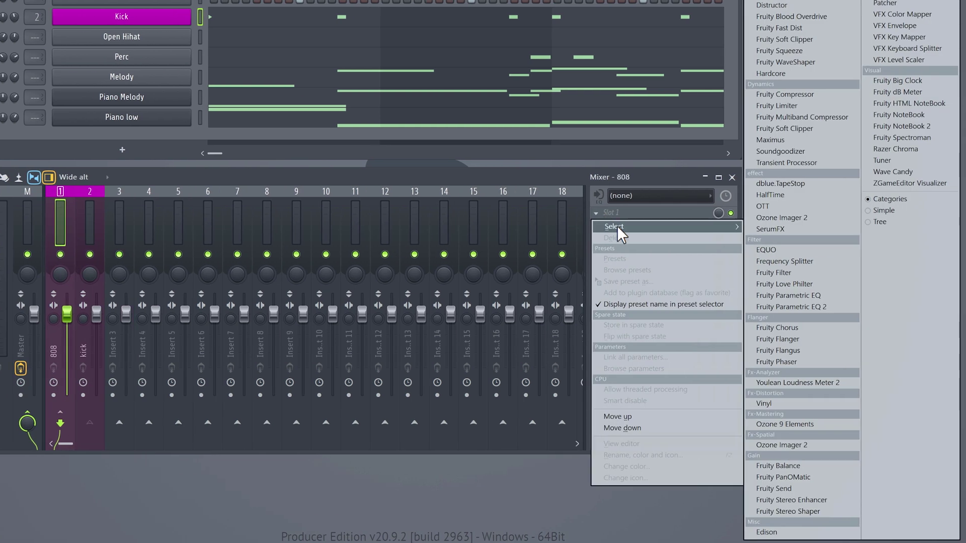
# Load Fruity Limiter on the 808 in COMP mode, keyed from sidechain 1, with threshold lowered.
pyautogui.click(784, 106)
pyautogui.click(174, 326)
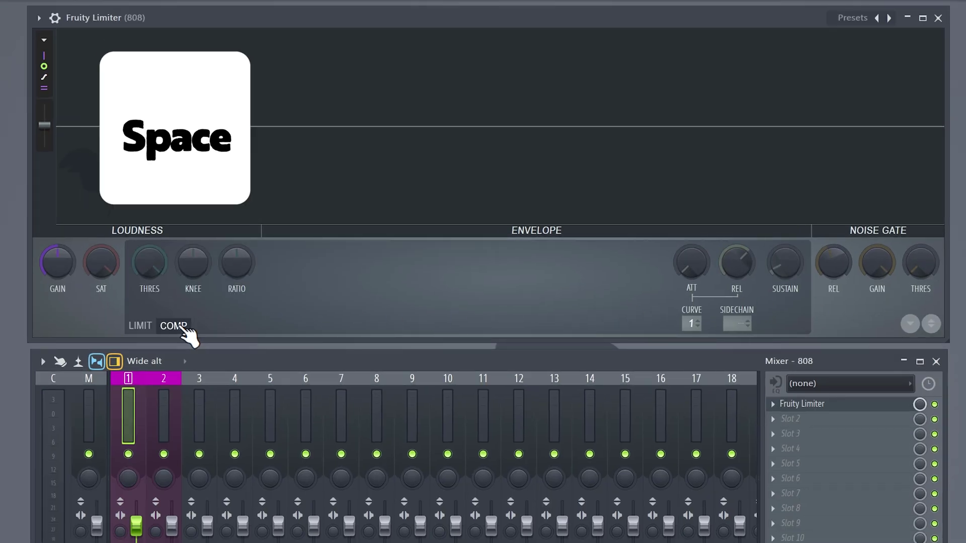
pyautogui.press('space')
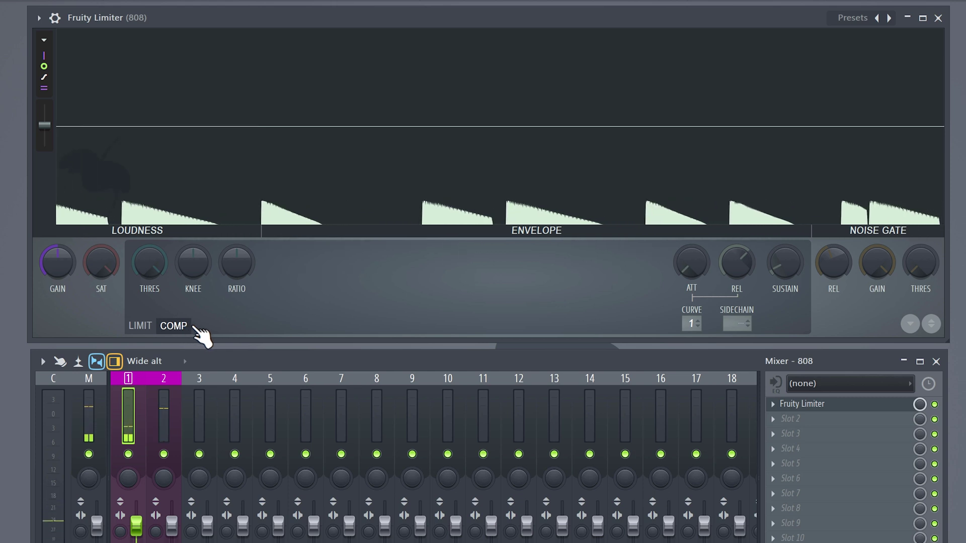
pyautogui.click(741, 325)
pyautogui.click(760, 346)
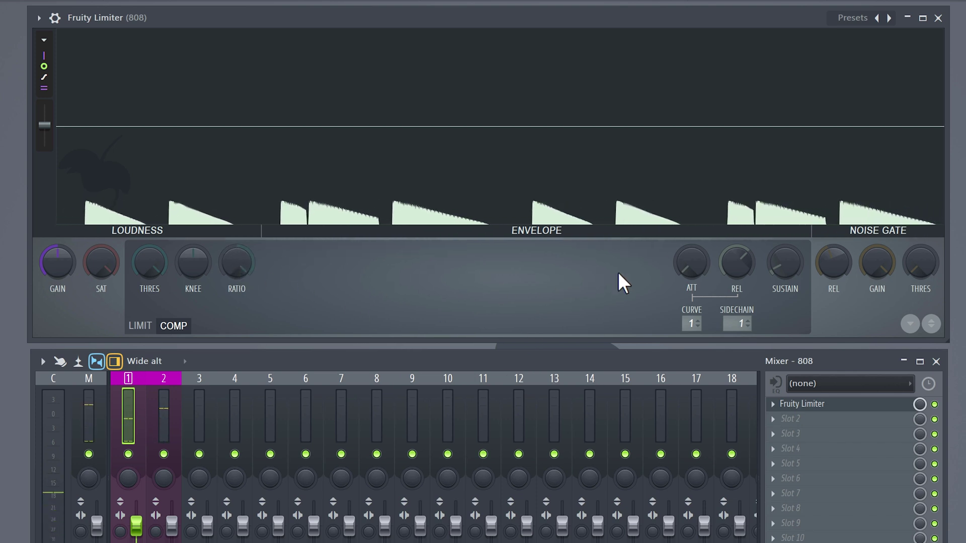
pyautogui.scroll(3, 682, 254)
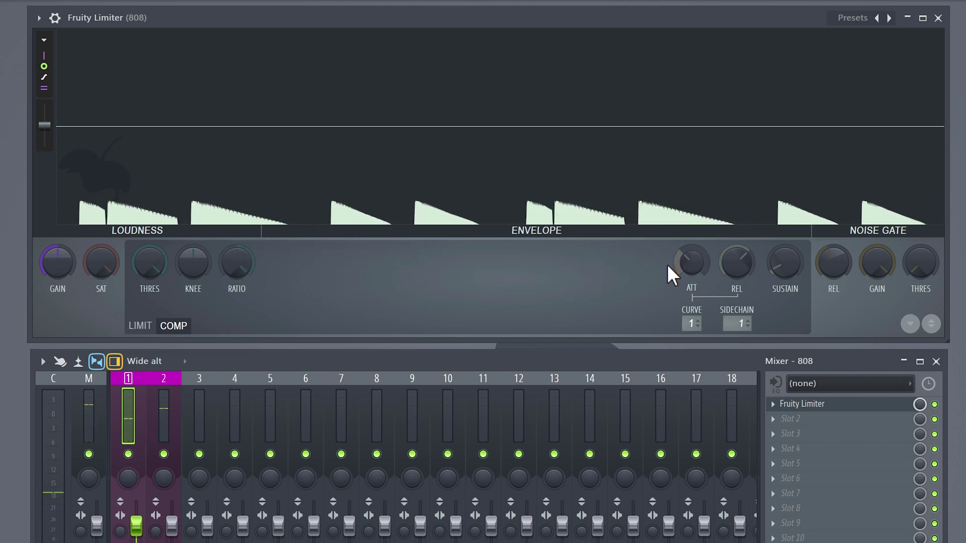
pyautogui.moveTo(150, 263); pyautogui.dragTo(150, 308)
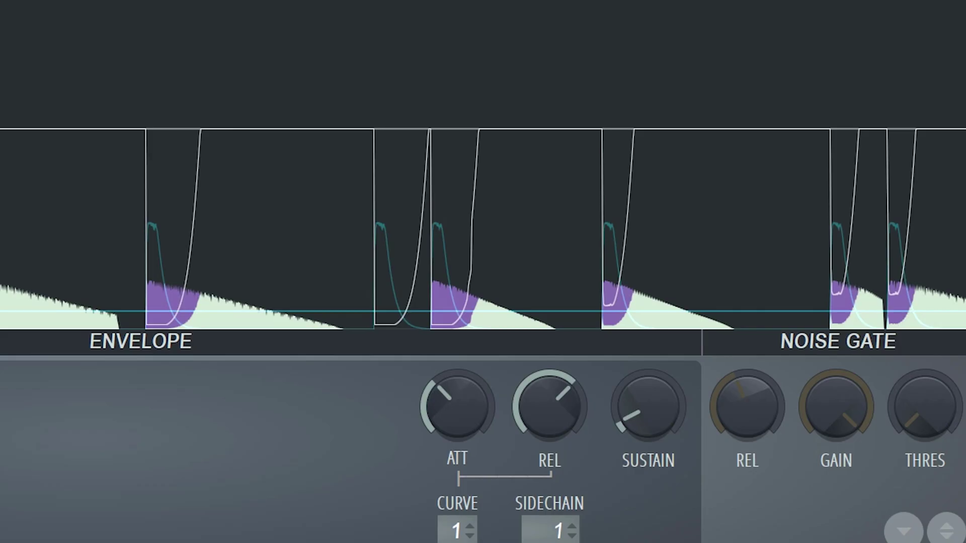